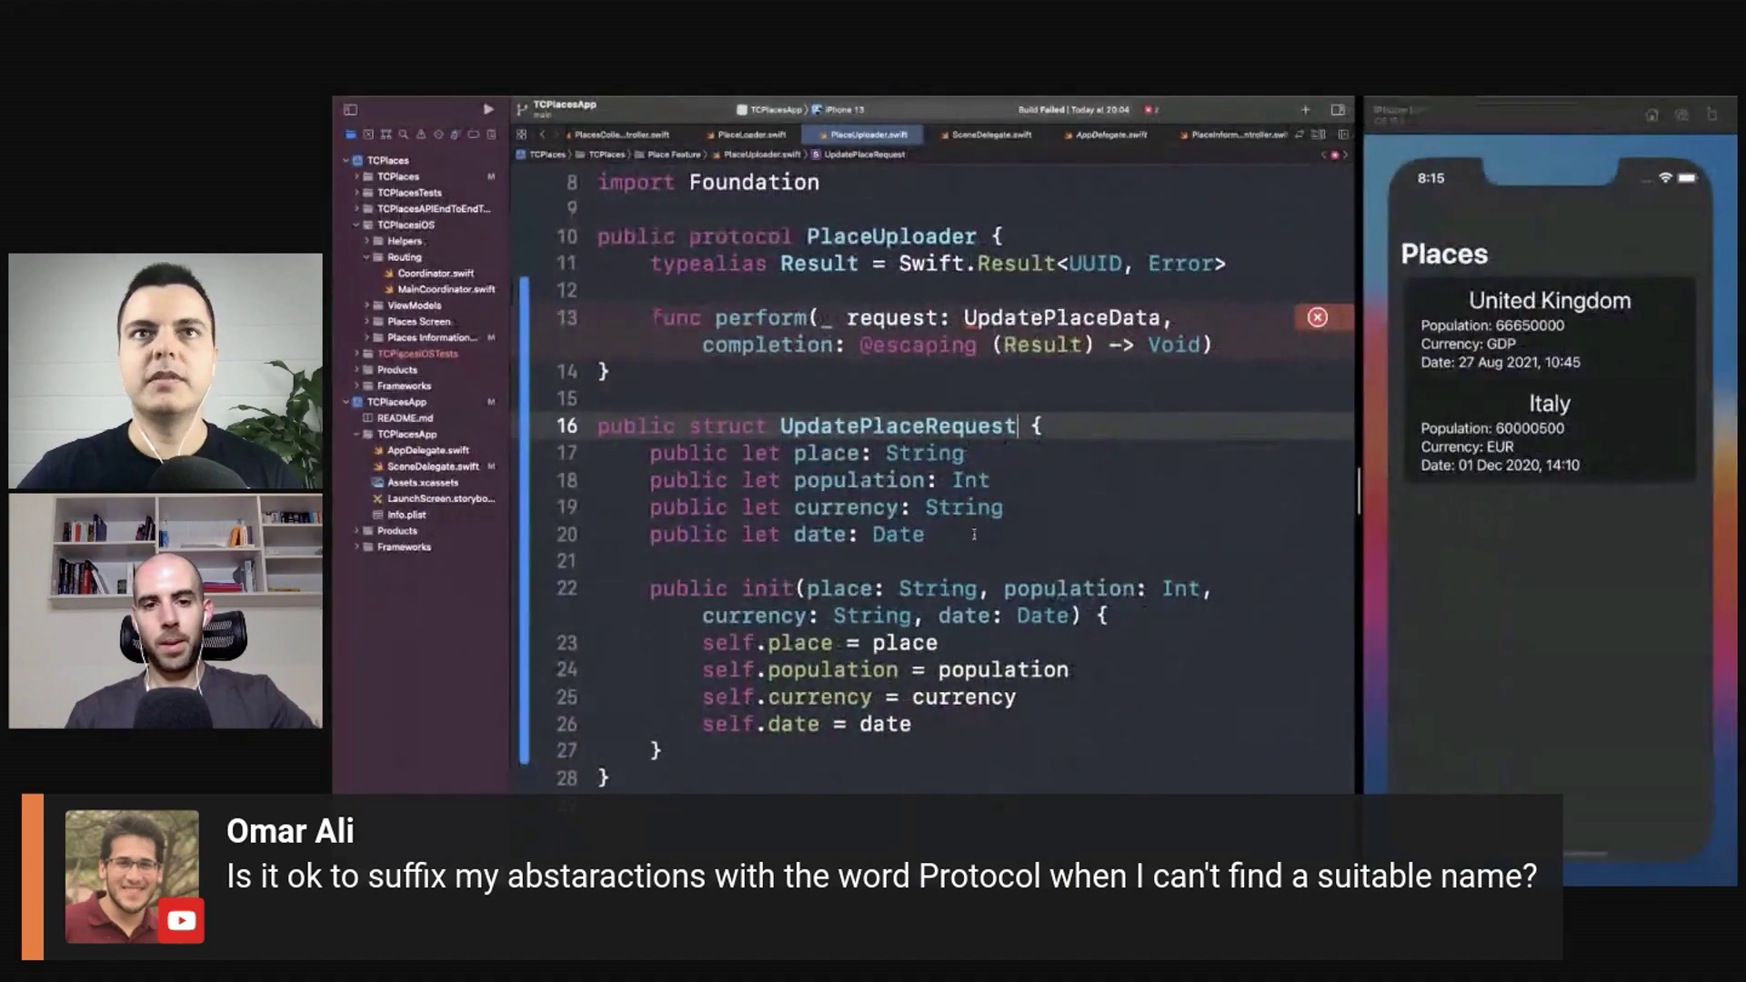
# Step: Rename protocol PlaceUploader to PlaceSaver and add a blank line below its closing brace
pyautogui.doubleClick(912, 237)
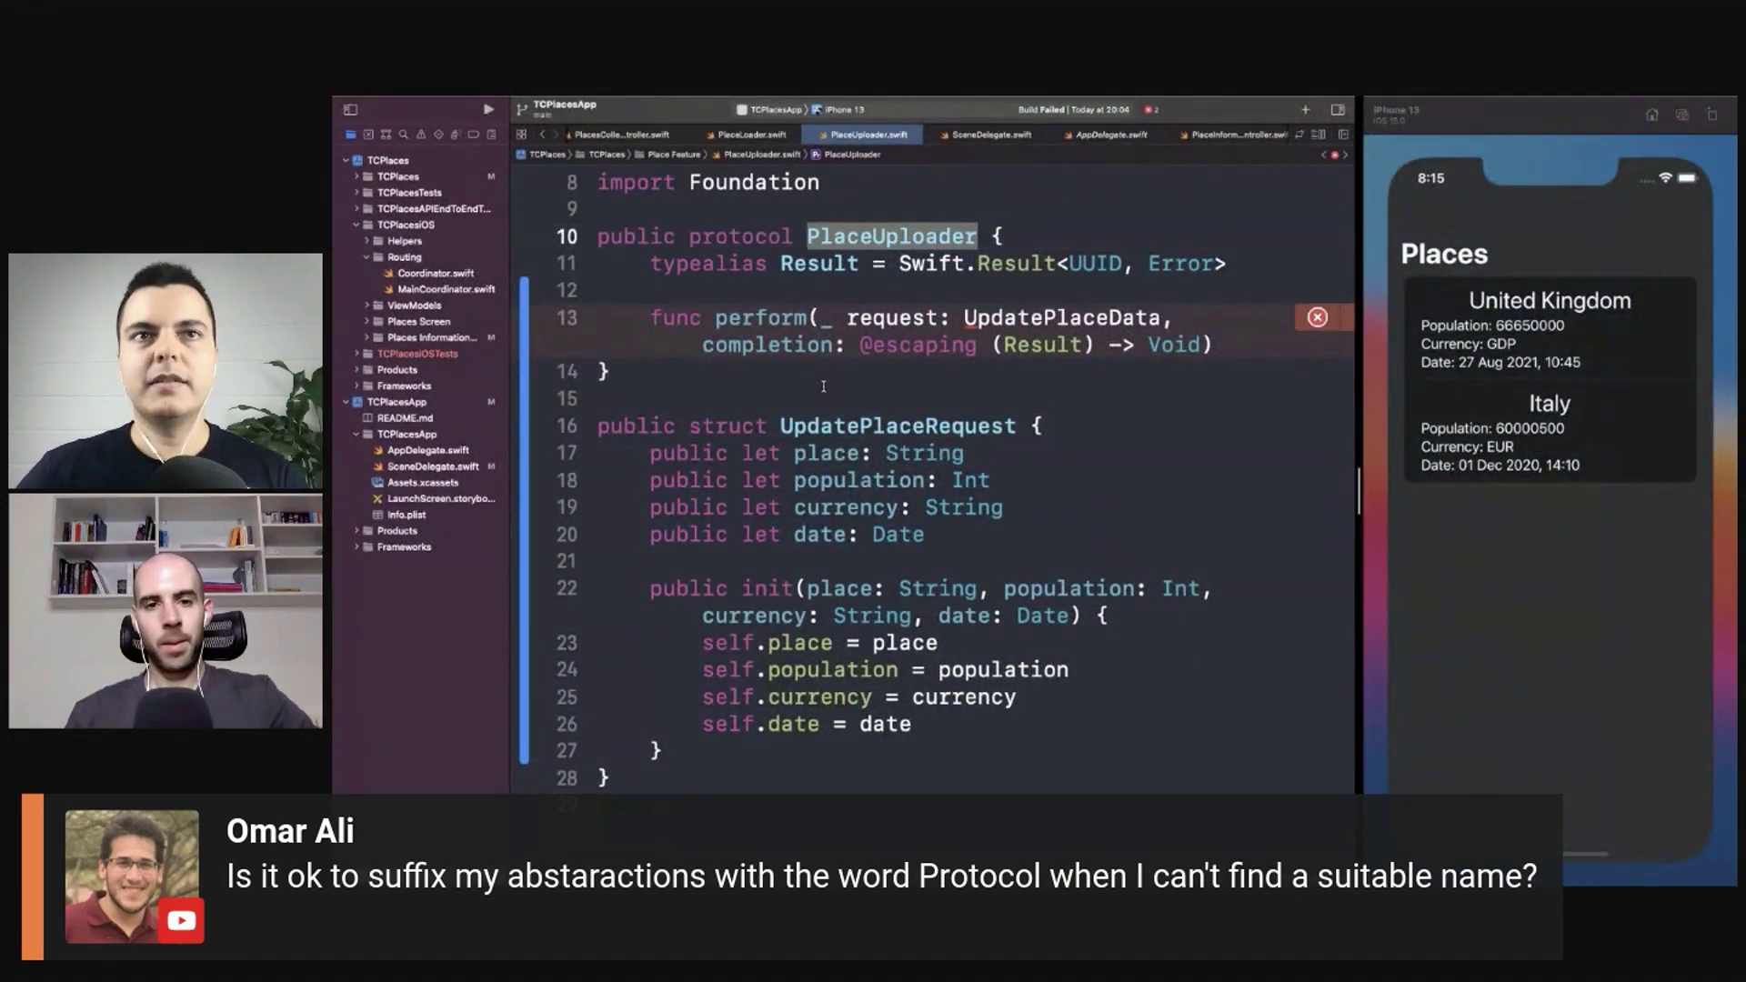
pyautogui.click(906, 236)
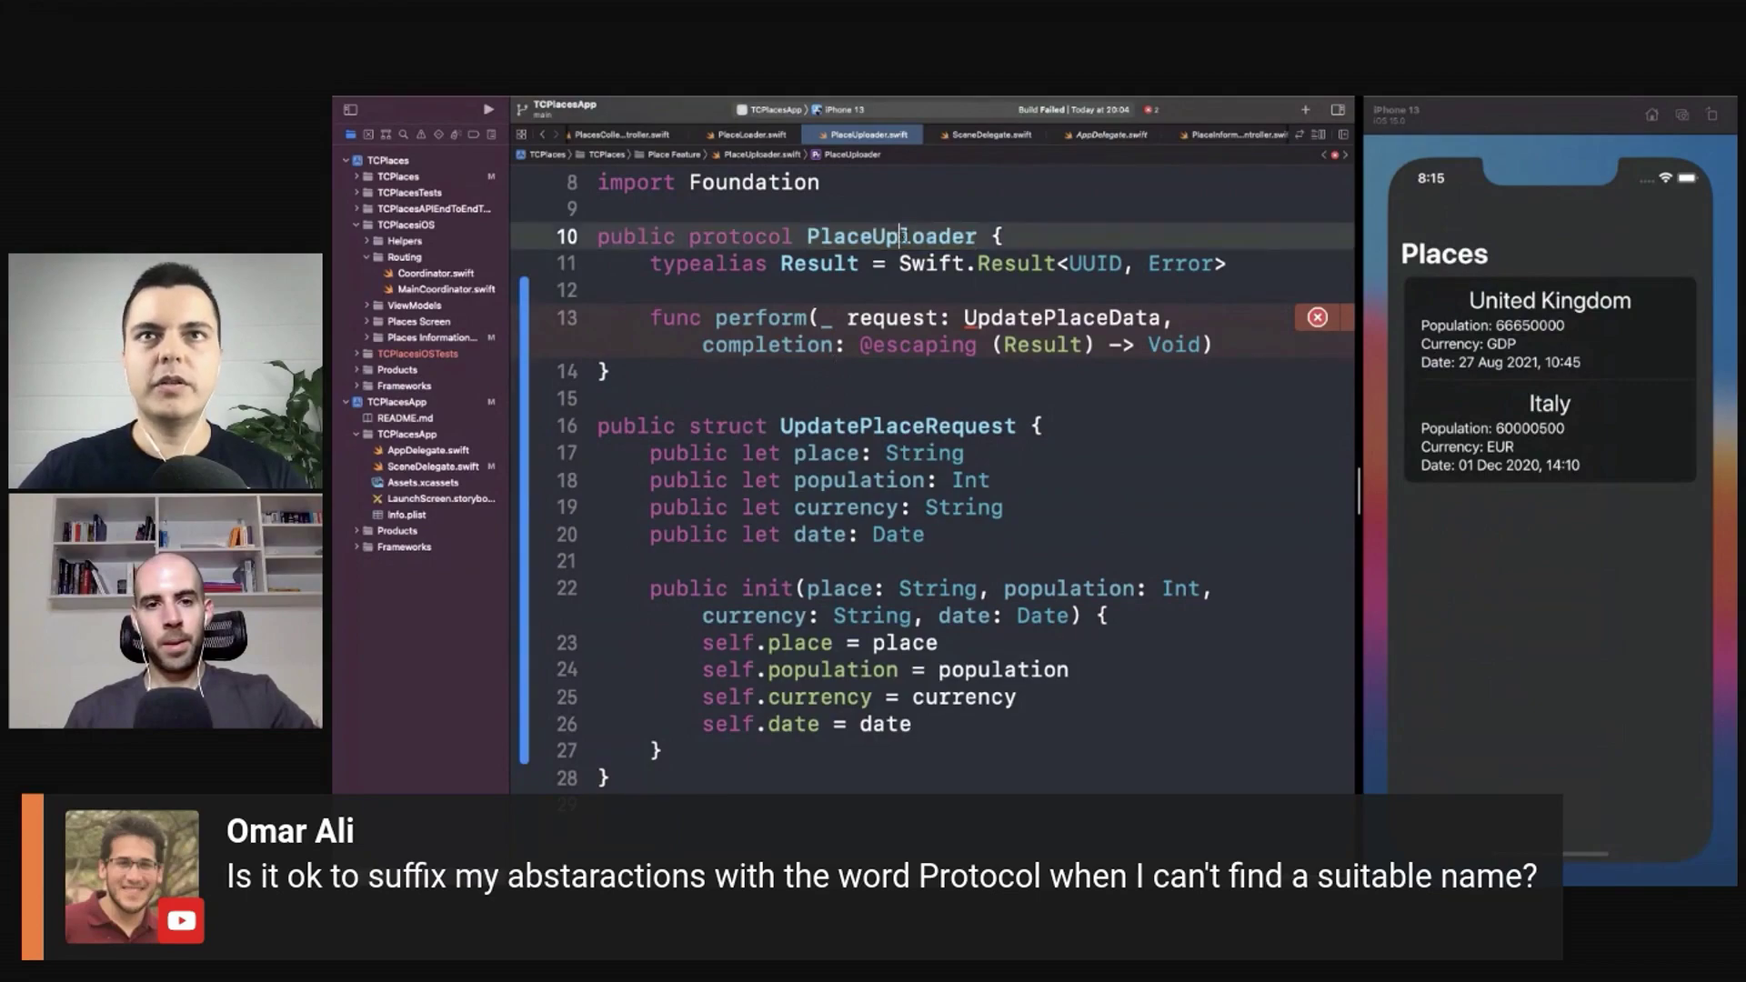
pyautogui.click(990, 237)
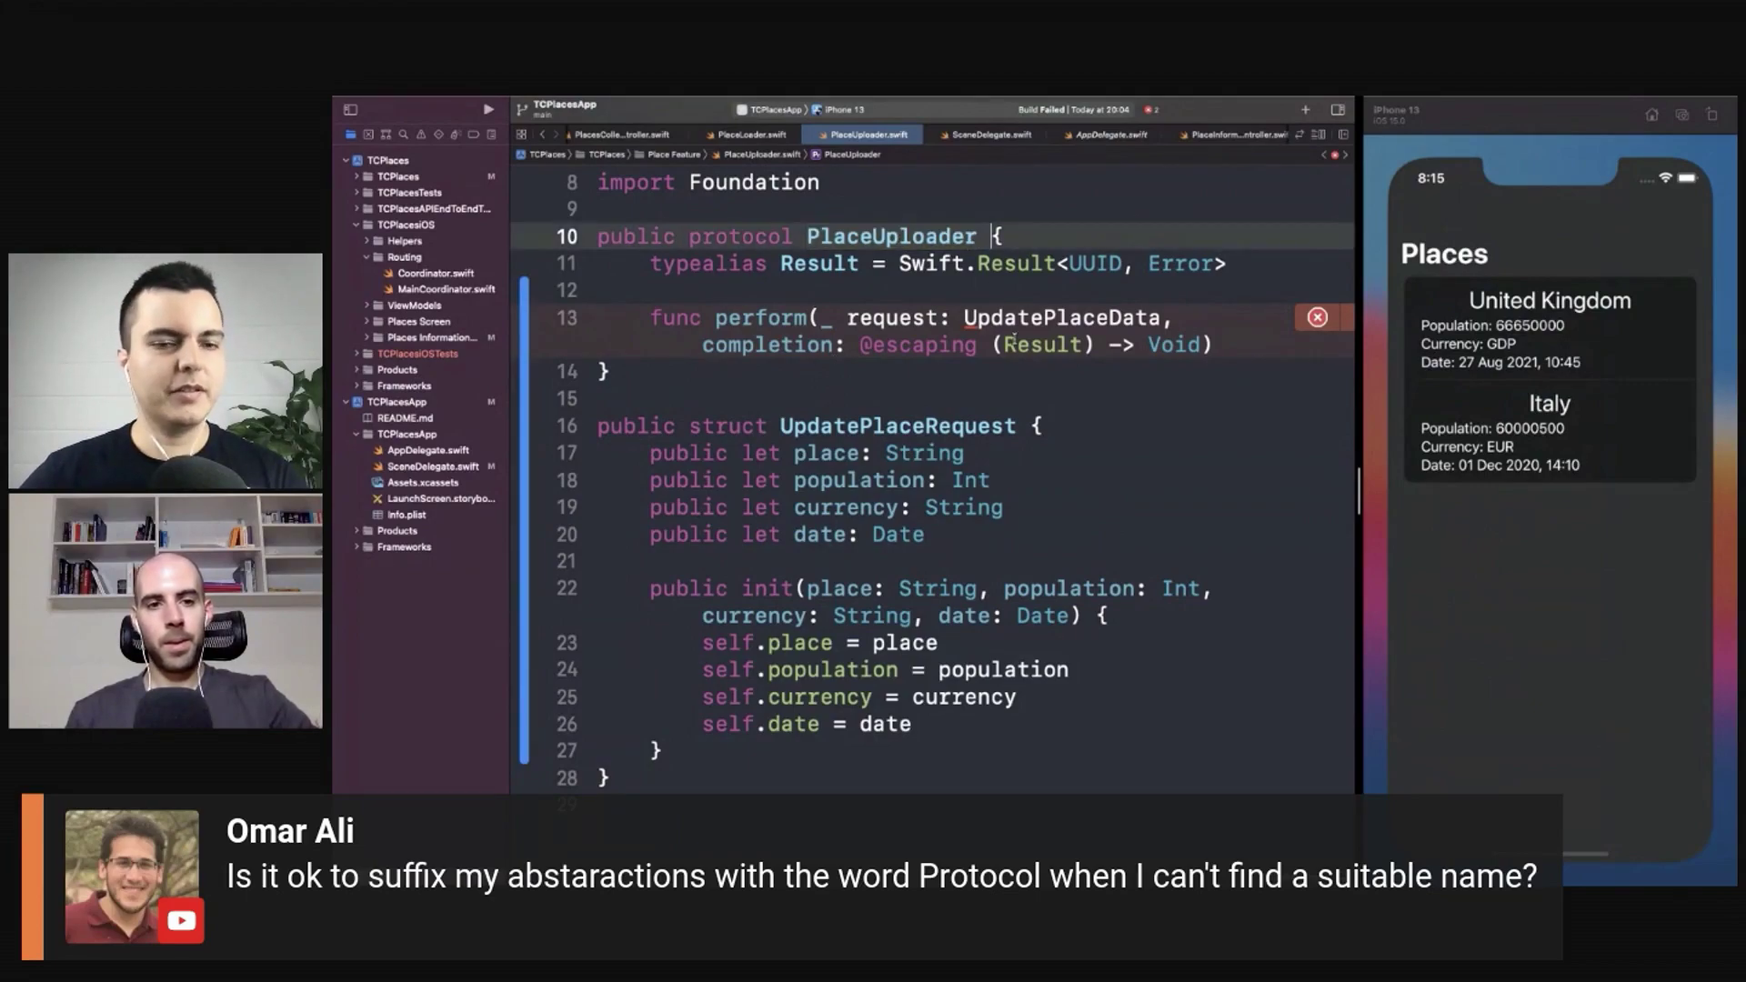
pyautogui.press('BackSpace')
pyautogui.press('BackSpace')
pyautogui.press('BackSpace')
pyautogui.press('BackSpace')
pyautogui.press('BackSpace')
pyautogui.write('ater')
pyautogui.press('BackSpace')
pyautogui.press('BackSpace')
pyautogui.press('BackSpace')
pyautogui.press('BackSpace')
pyautogui.press('BackSpace')
pyautogui.write('aver')
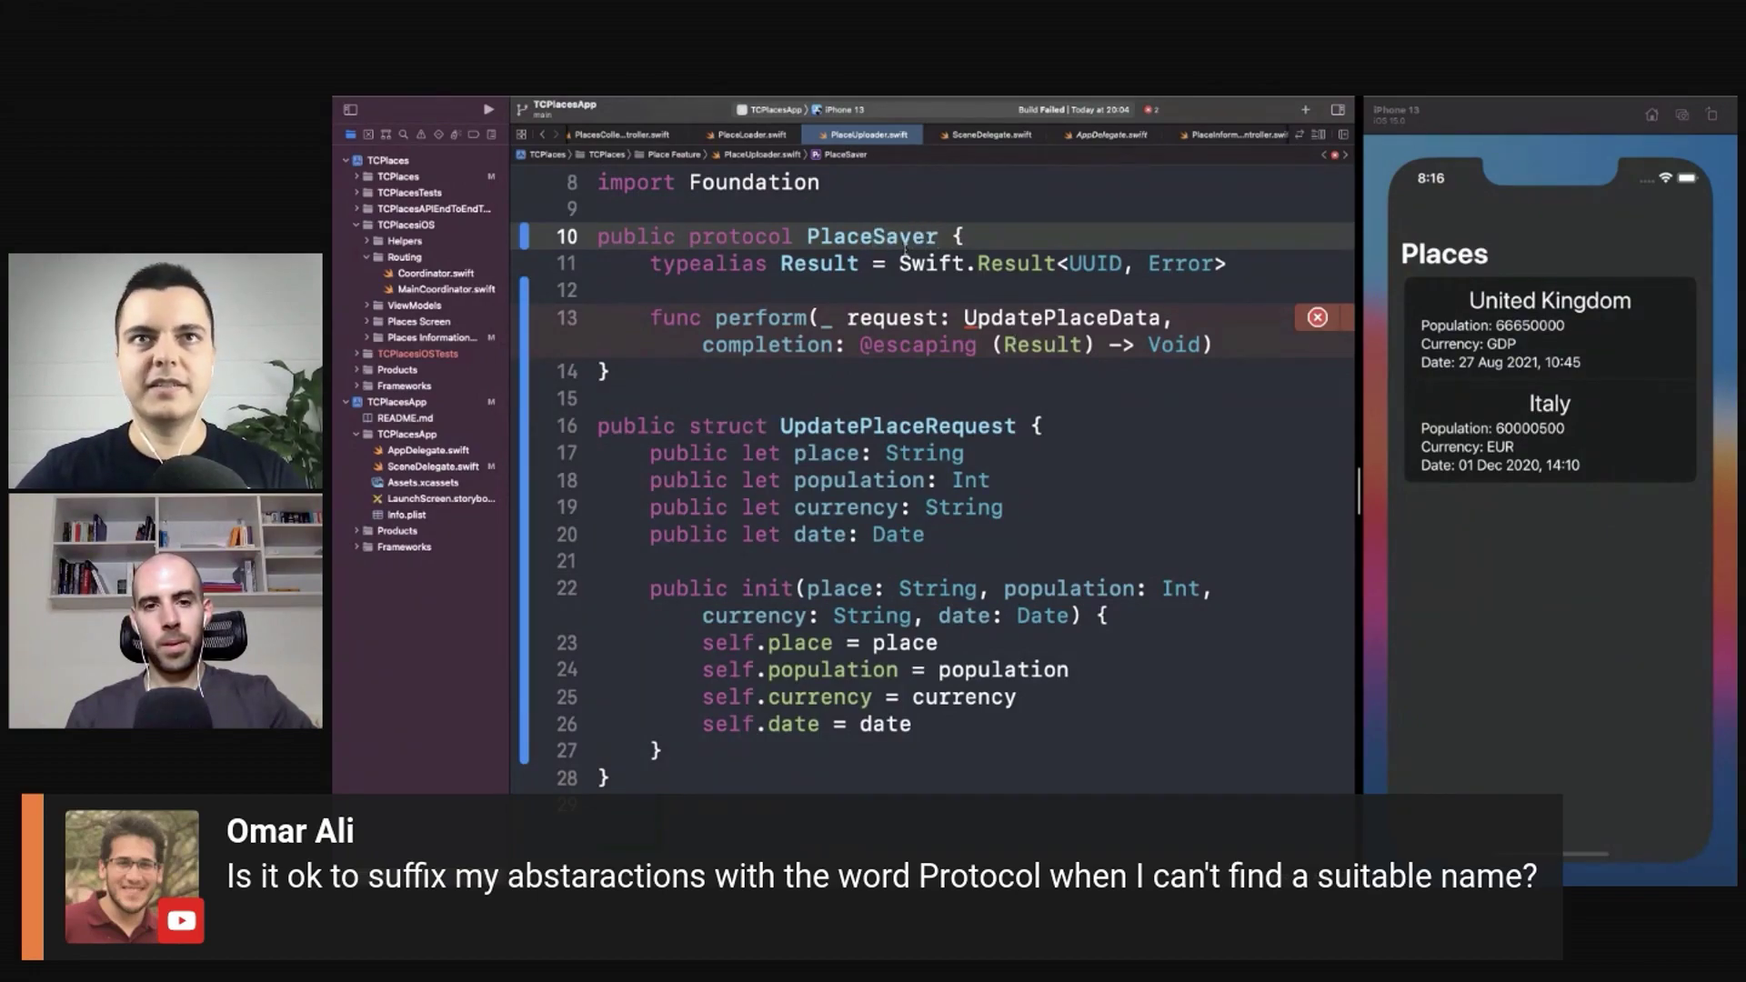
pyautogui.click(862, 372)
pyautogui.press('Return')
pyautogui.press('Return')
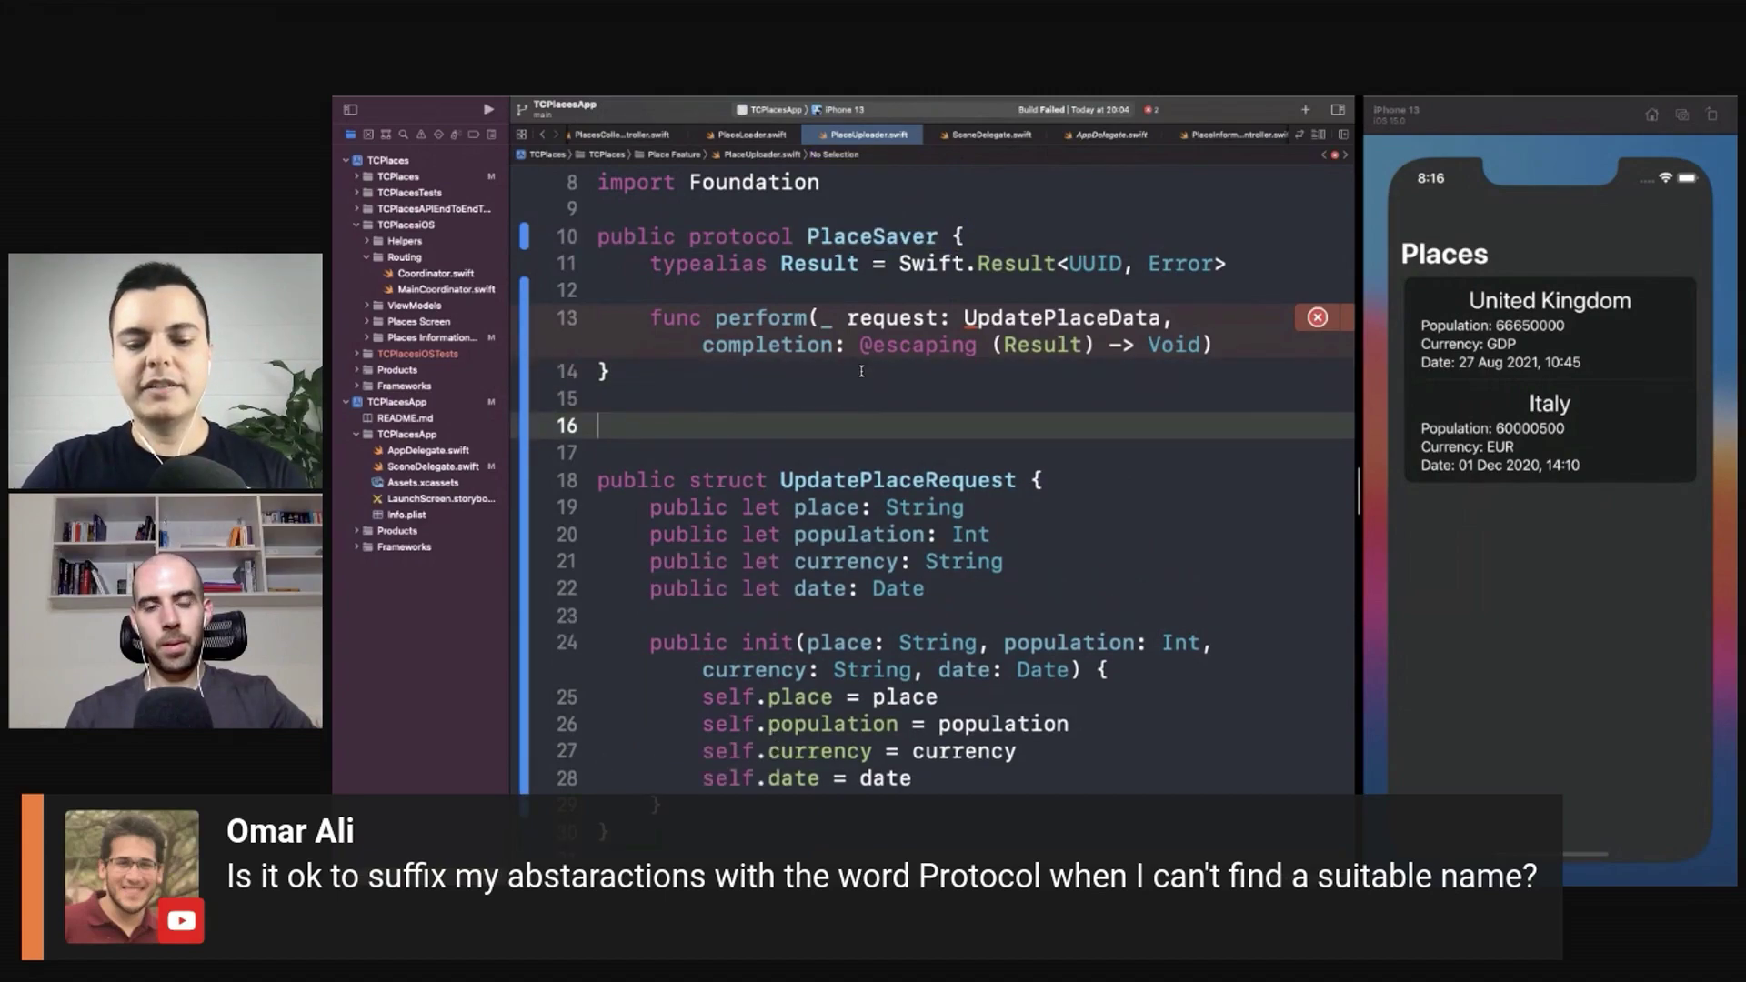
pyautogui.write('APIPlaceSaver')
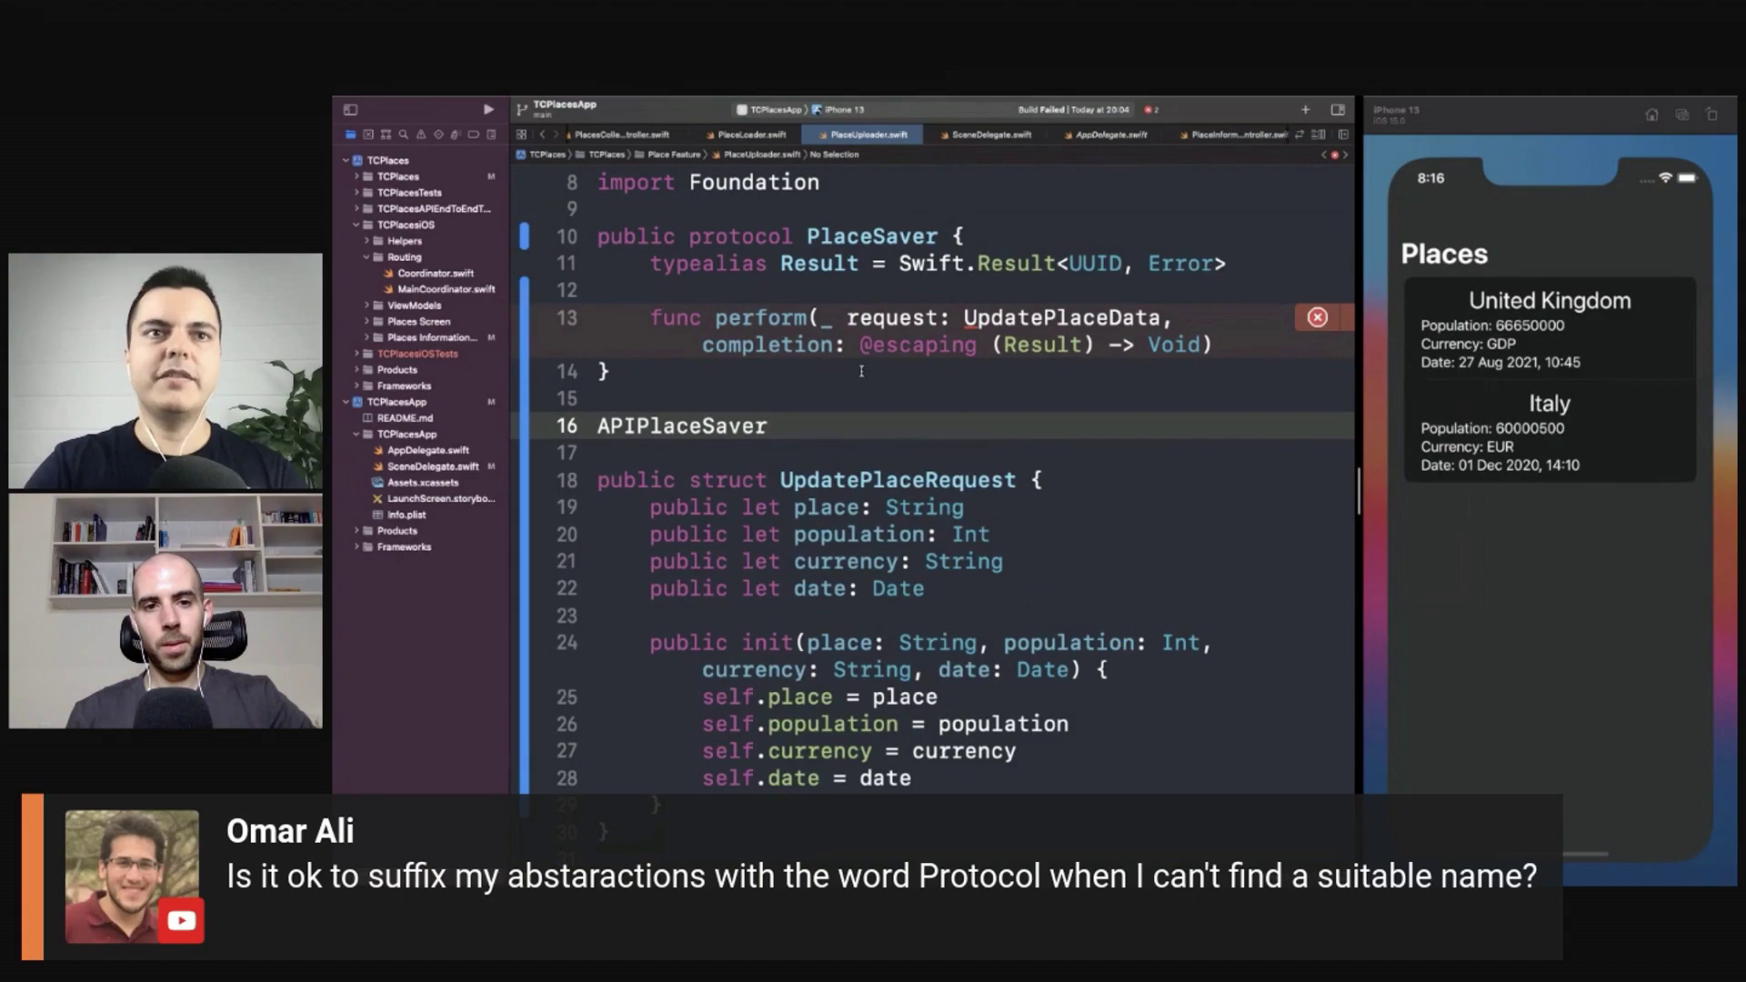
# Step: Put CoreDataPlaceSaver on a line under APIPlaceSaver, and undo a trial Protocol suffix on PlaceSaver
pyautogui.press('Return')
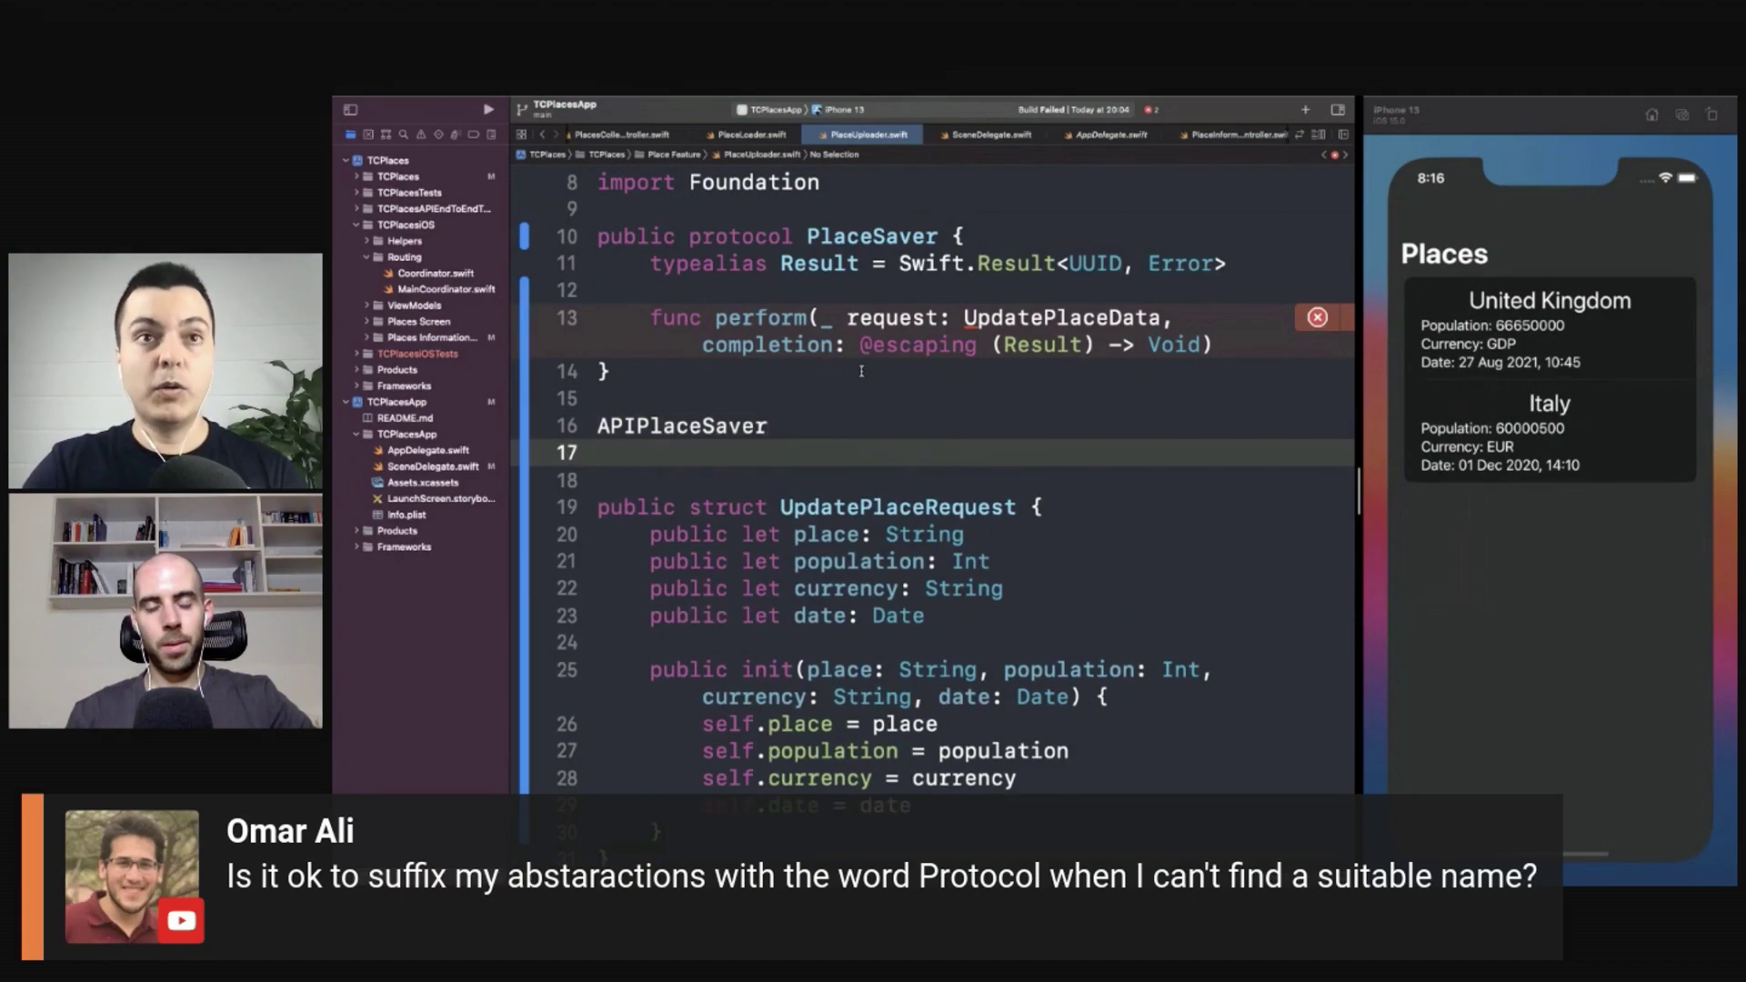
pyautogui.write('CoreDataP')
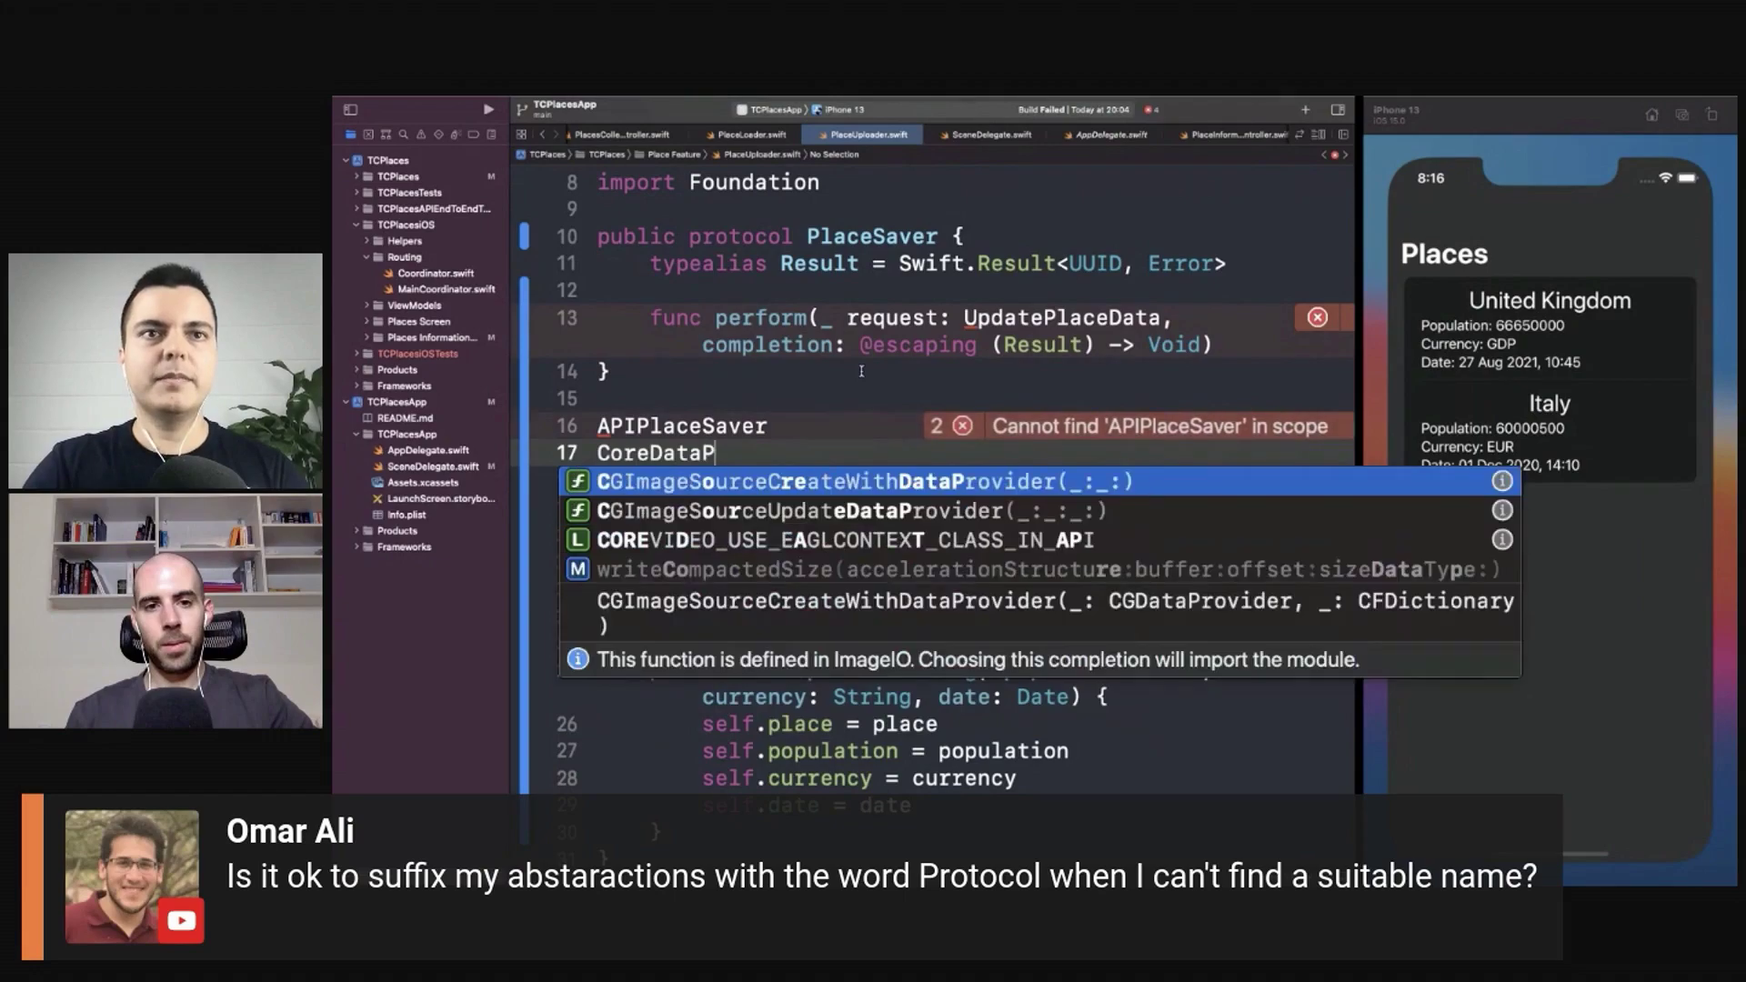
pyautogui.write('laceSaver')
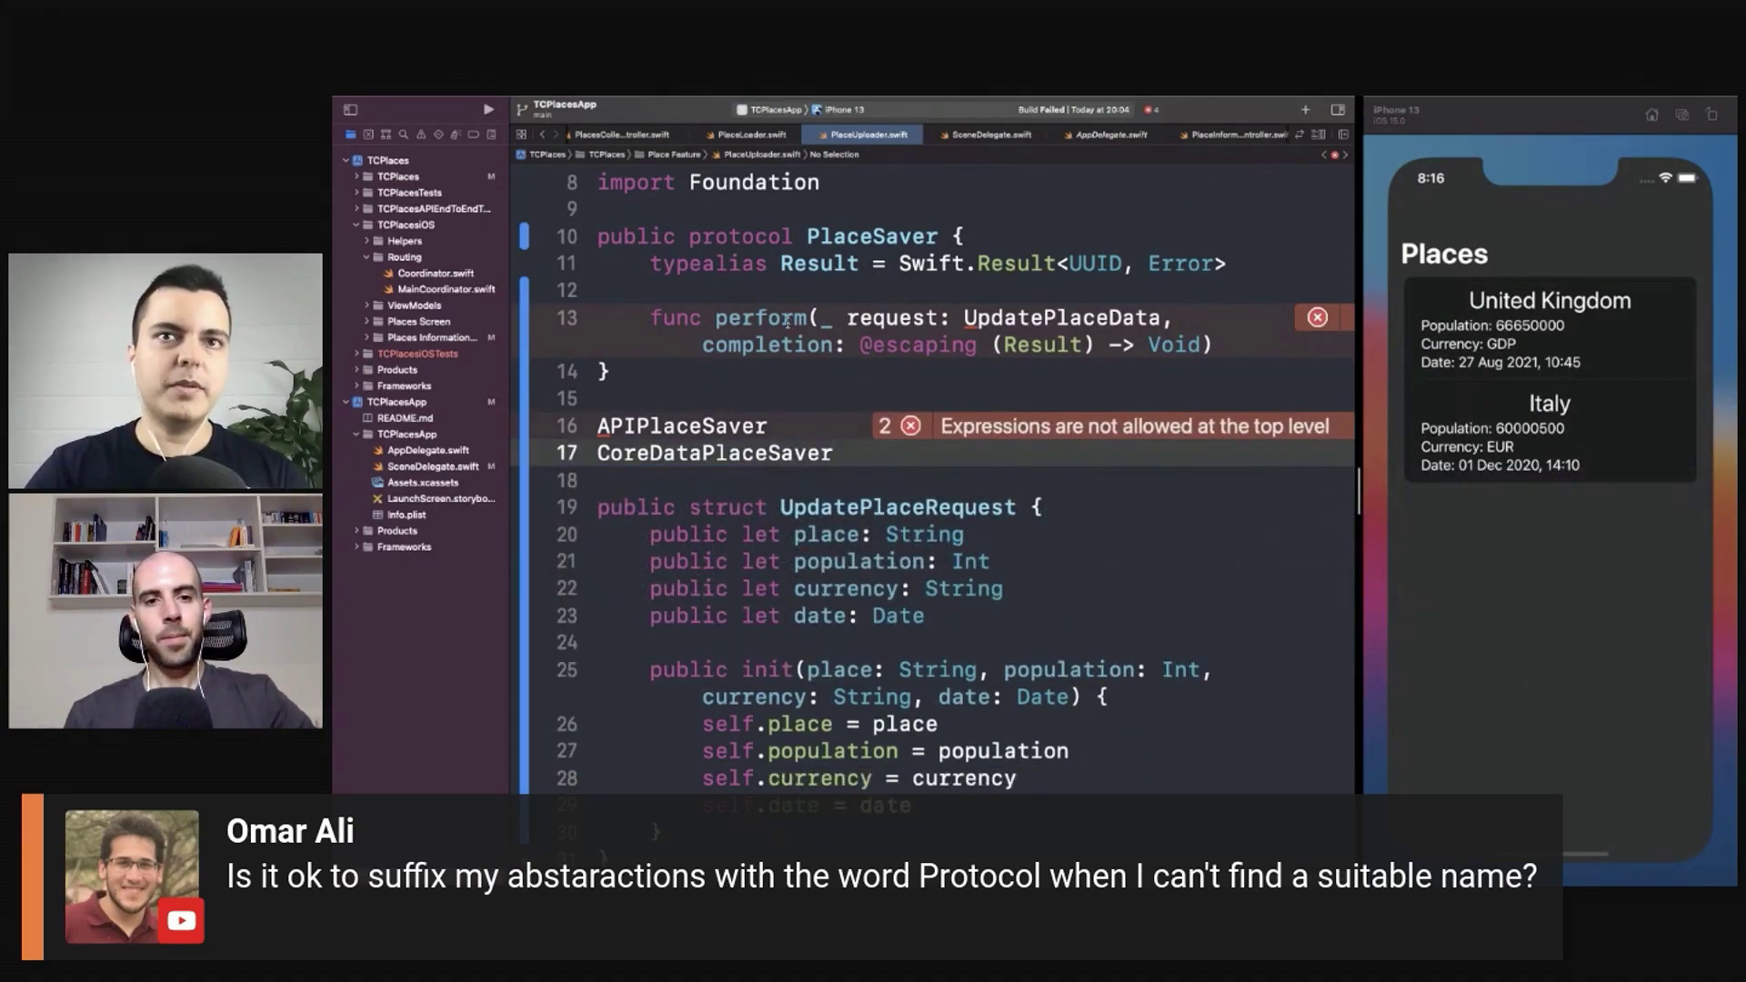
pyautogui.doubleClick(849, 239)
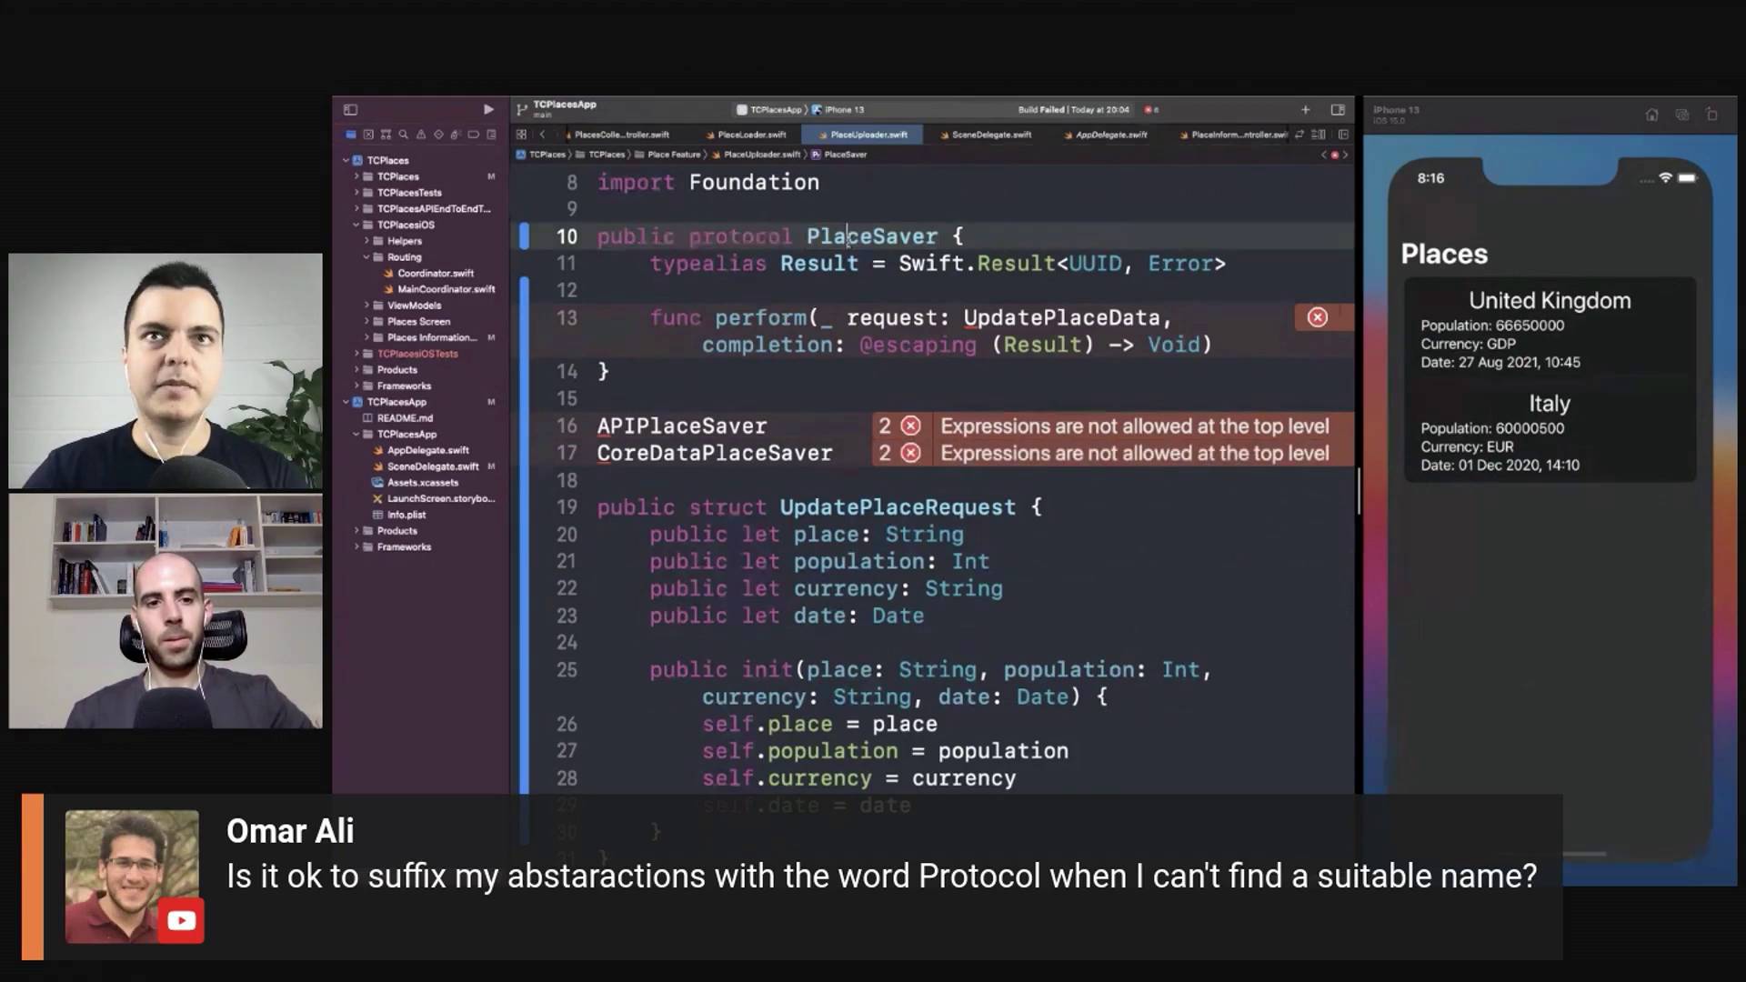
pyautogui.press('Right')
pyautogui.write('Protocol')
pyautogui.press('super+z')
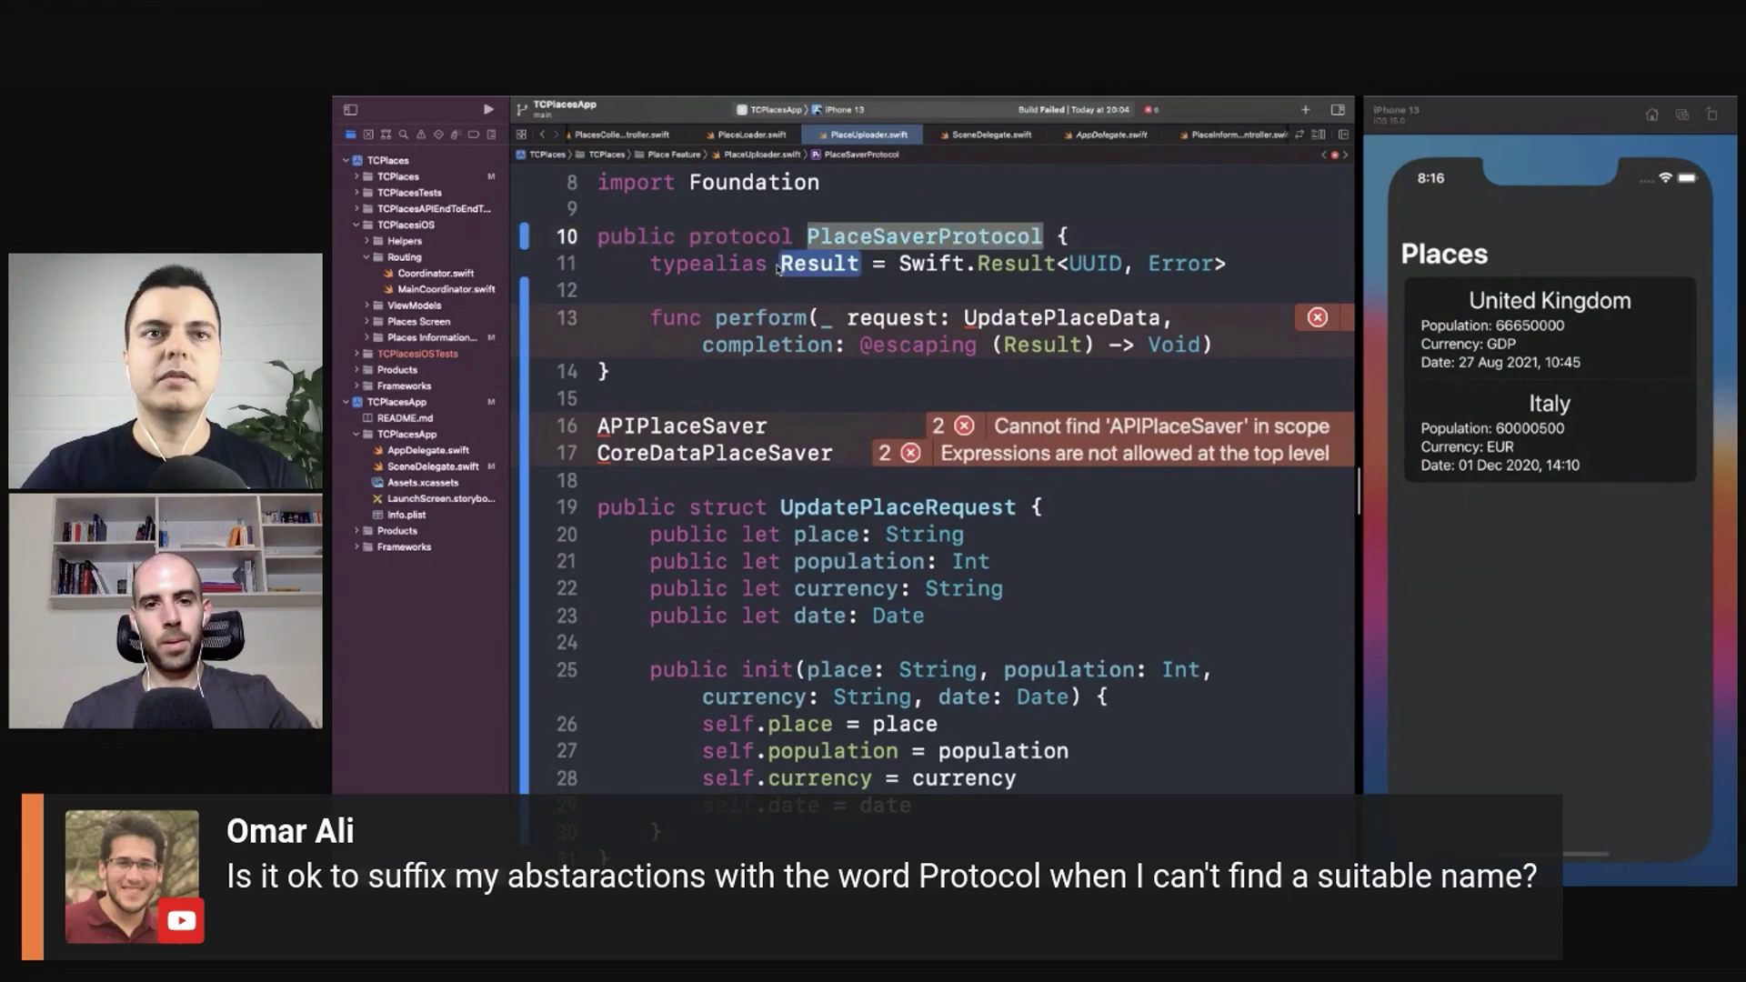
pyautogui.press('super+z')
pyautogui.click(810, 433)
# Step: Turn APIPlaceSaver into an empty struct conforming to PlaceSaver
pyautogui.press('super+Left')
pyautogui.write('cl')
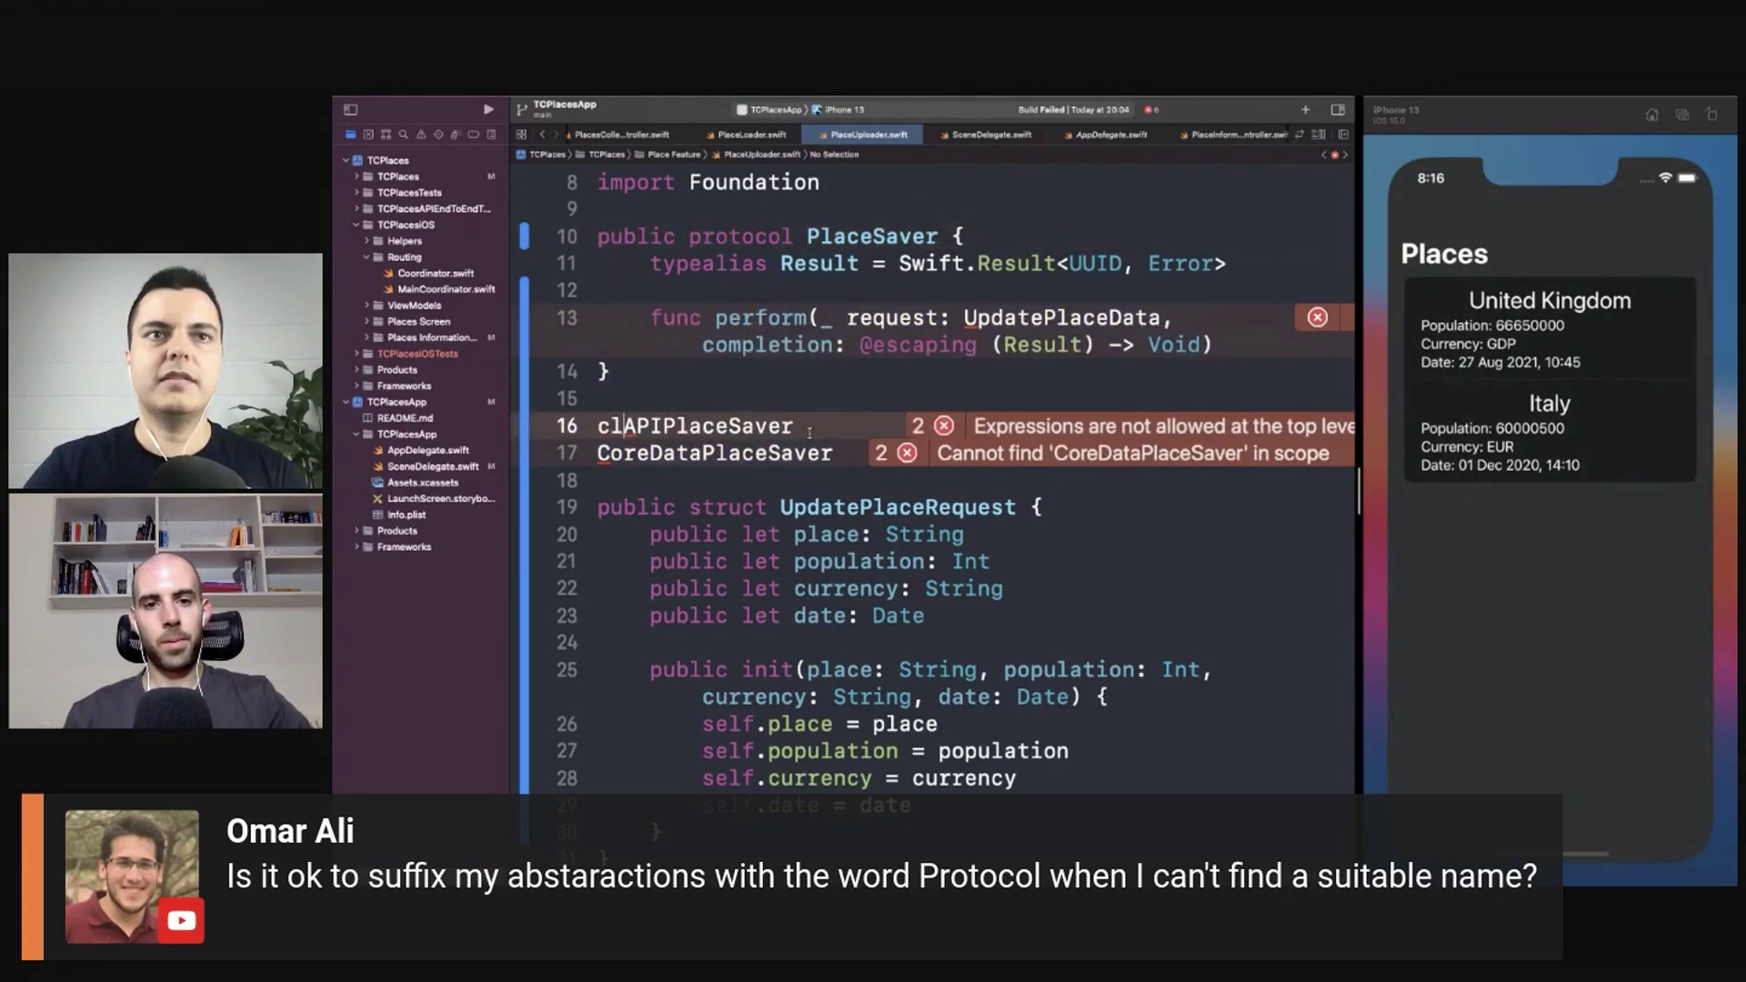
pyautogui.write('ass')
pyautogui.press('super+Right')
pyautogui.write(':')
pyautogui.press('BackSpace')
pyautogui.write('Class')
pyautogui.doubleClick(656, 432)
pyautogui.write('strc')
pyautogui.press('BackSpace')
pyautogui.write('uct')
pyautogui.press('BackSpace')
pyautogui.press('BackSpace')
pyautogui.press('BackSpace')
pyautogui.write('uct')
pyautogui.press('super+Right')
pyautogui.press('BackSpace')
pyautogui.press('BackSpace')
pyautogui.press('BackSpace')
pyautogui.press('BackSpace')
pyautogui.press('BackSpace')
pyautogui.write('Struct')
pyautogui.press('BackSpace')
pyautogui.press('BackSpace')
pyautogui.press('BackSpace')
pyautogui.write(': PL')
pyautogui.press('Down')
pyautogui.press('Down')
pyautogui.press('Return')
pyautogui.write('{')
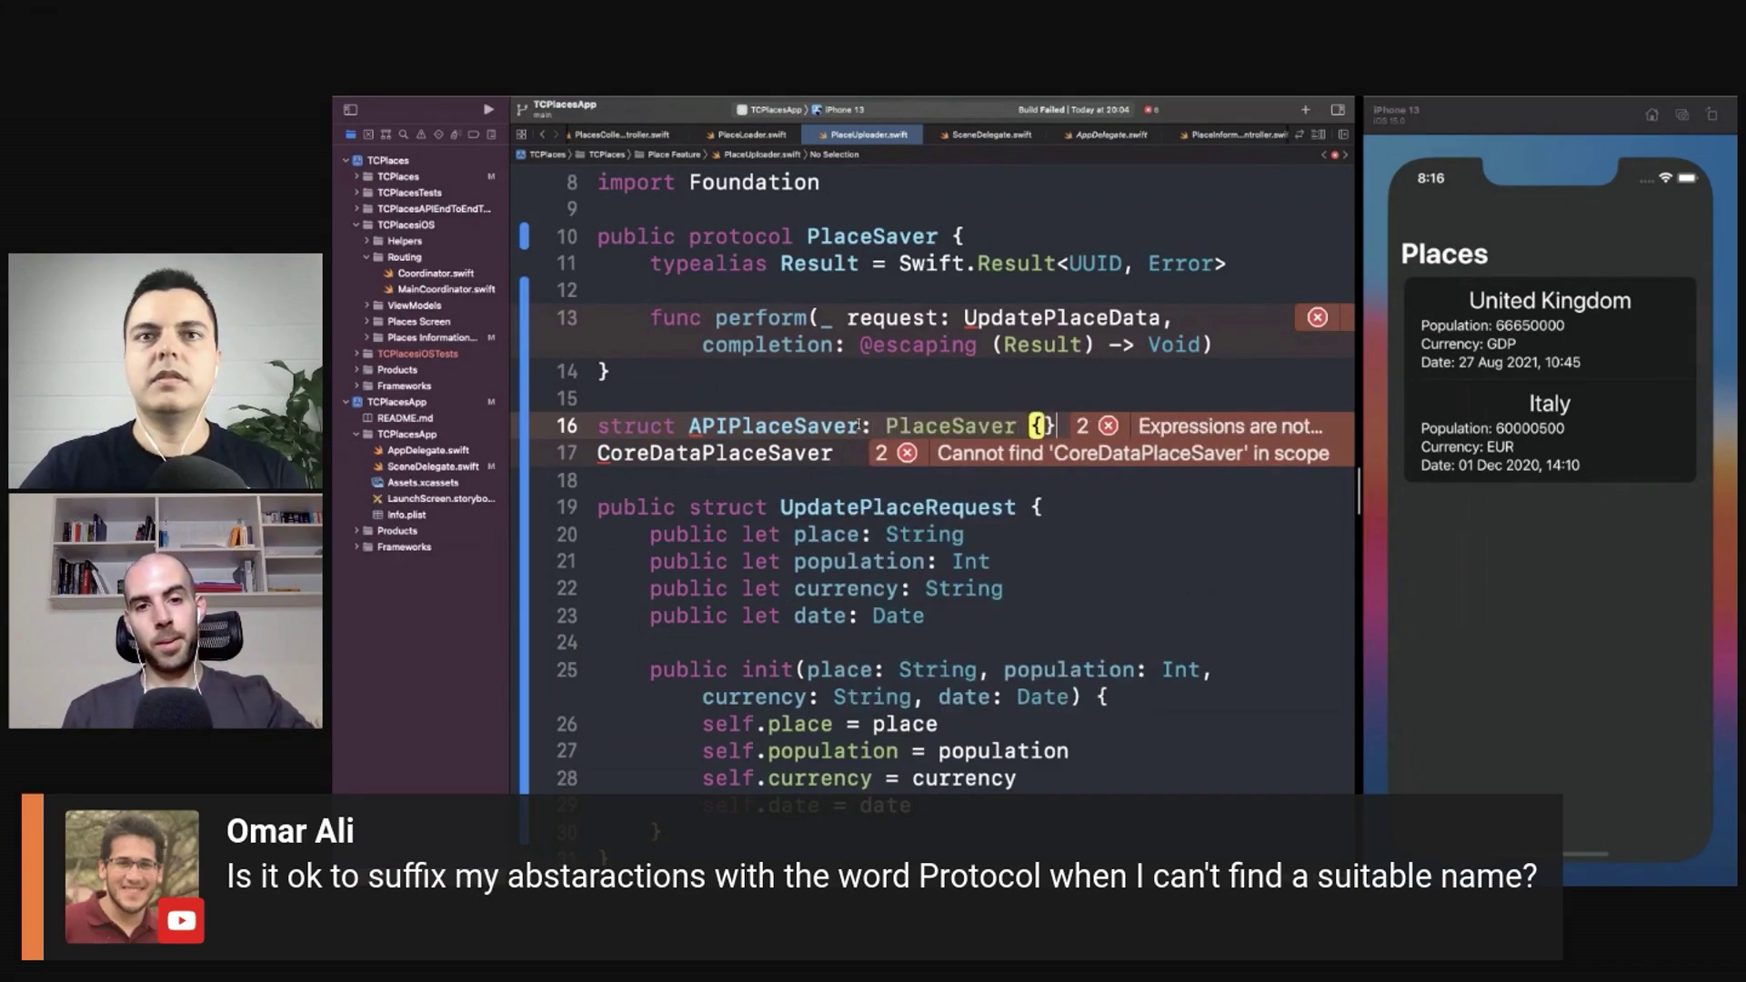
# Step: Make CoreDataPlaceSaver an empty class conforming to PlaceSaver
pyautogui.press('Down')
pyautogui.press('super+Left')
pyautogui.write('class')
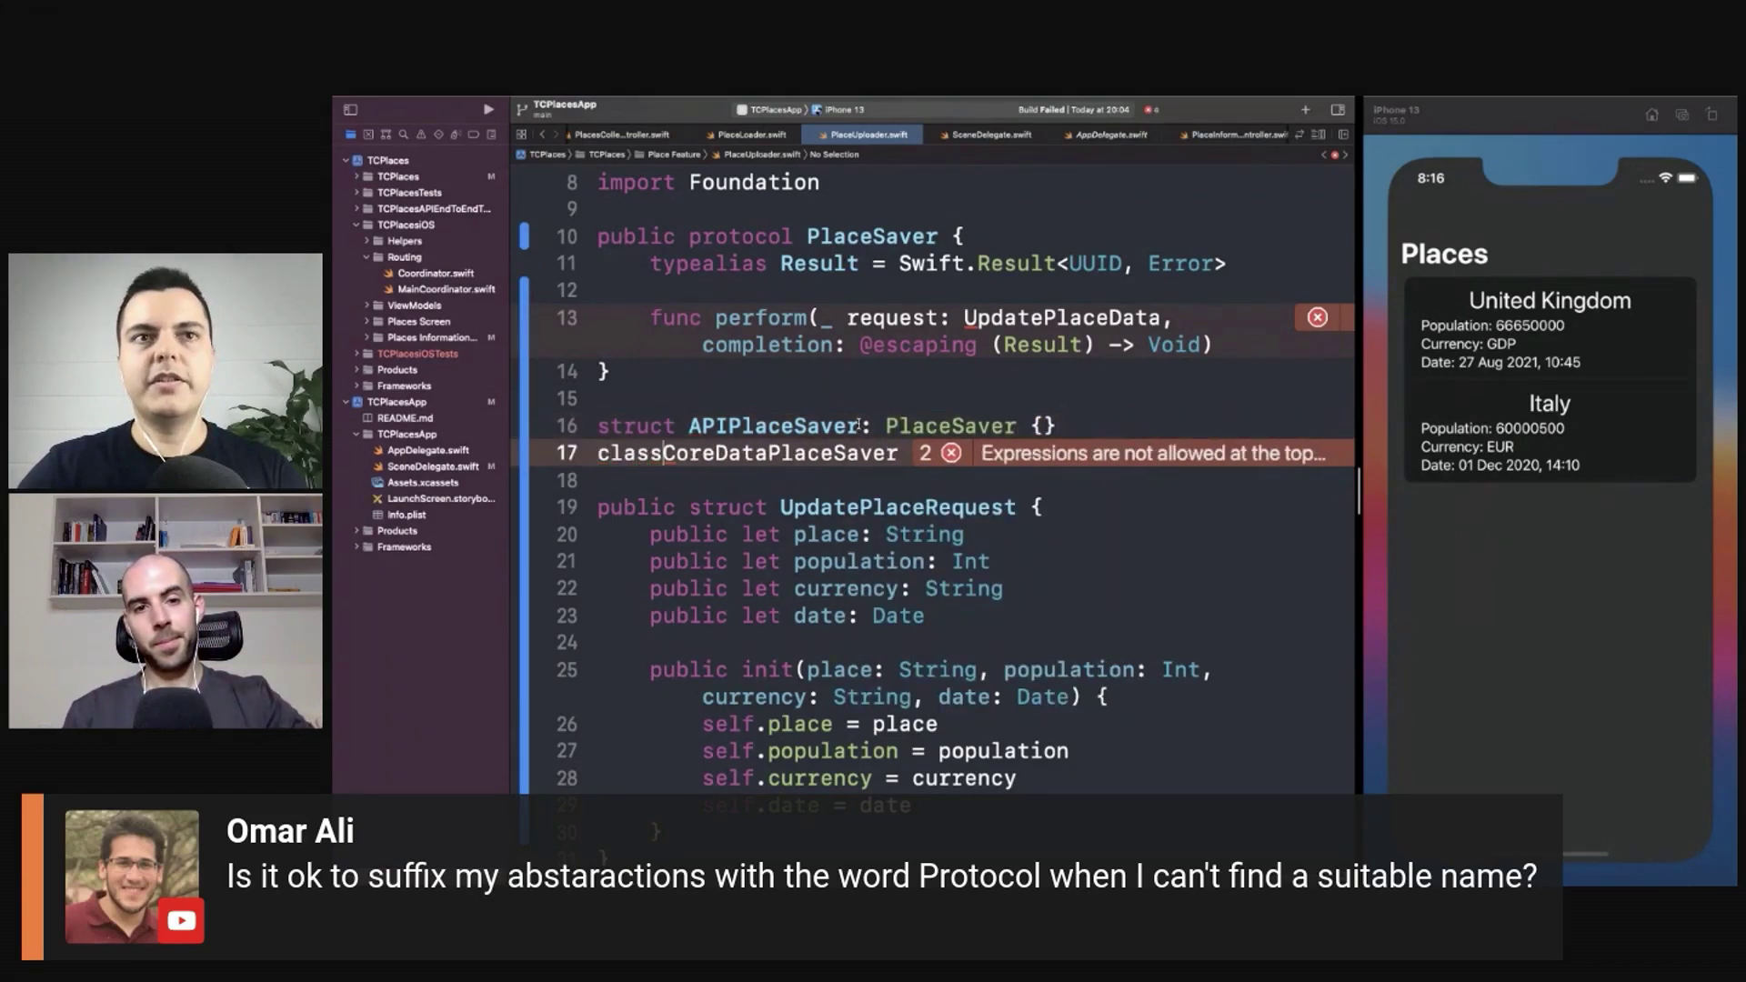
pyautogui.click(986, 426)
pyautogui.press('Down')
pyautogui.write(': PlaceSaver {')
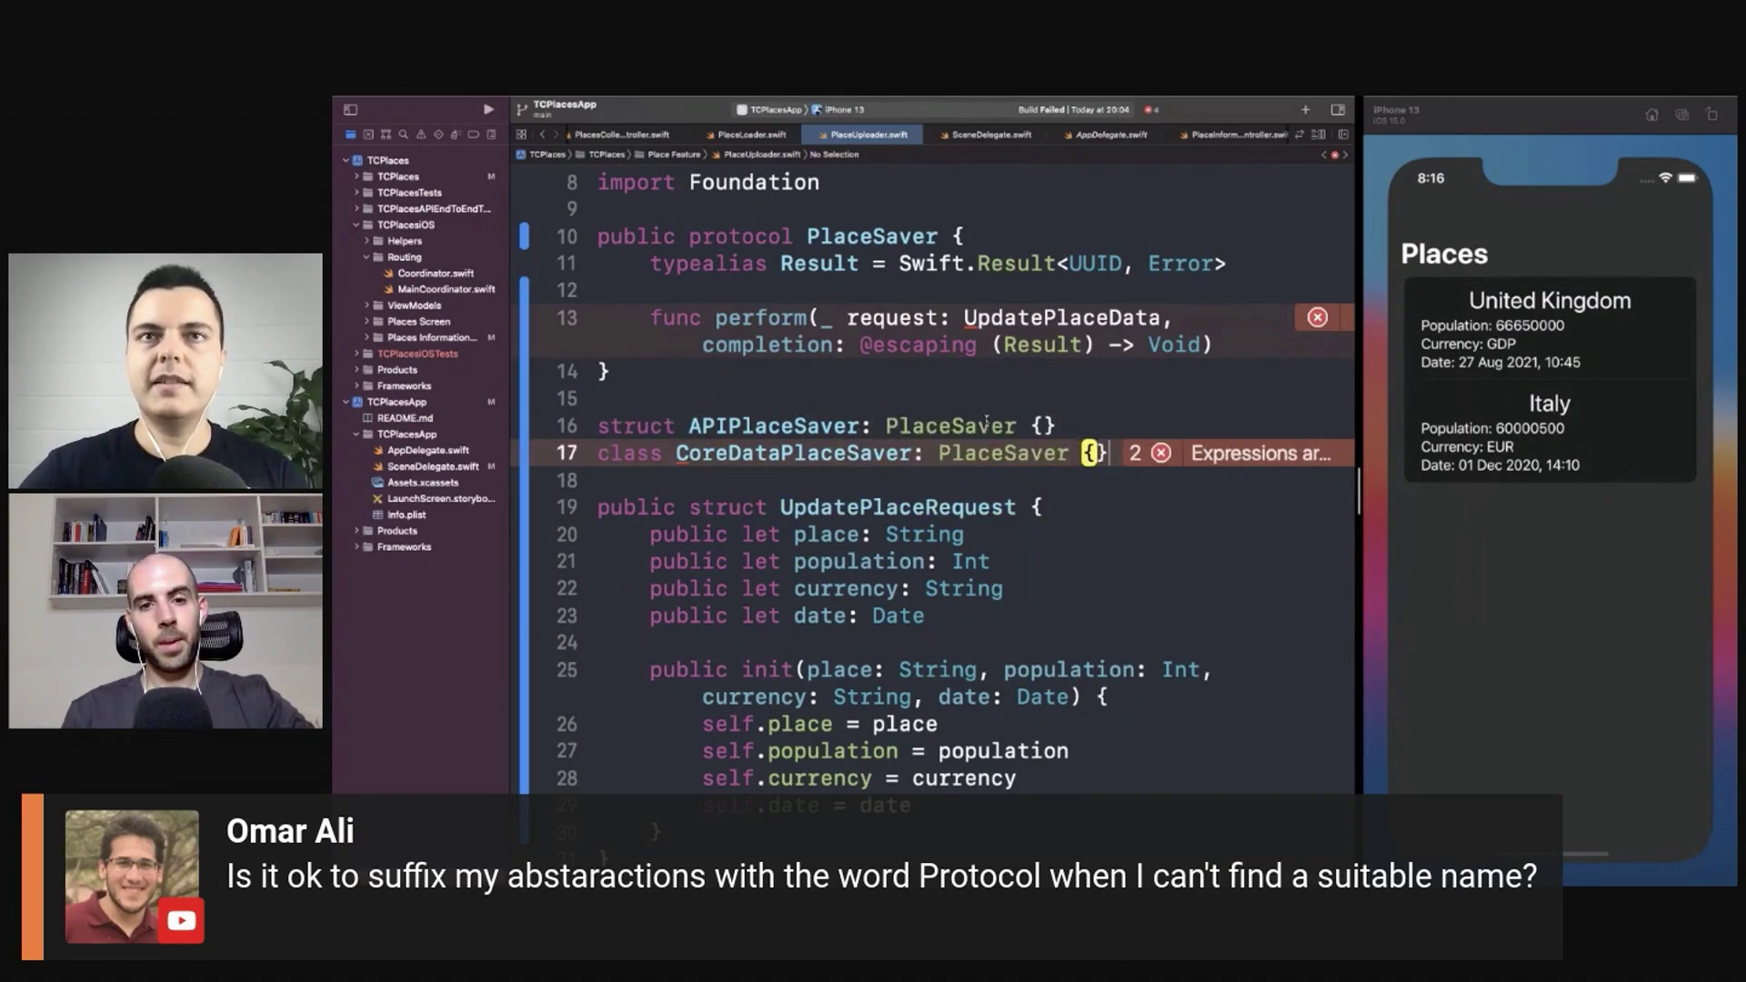
# Step: Select the perform requirement's parameters through Void in the PlaceSaver protocol
pyautogui.click(879, 237)
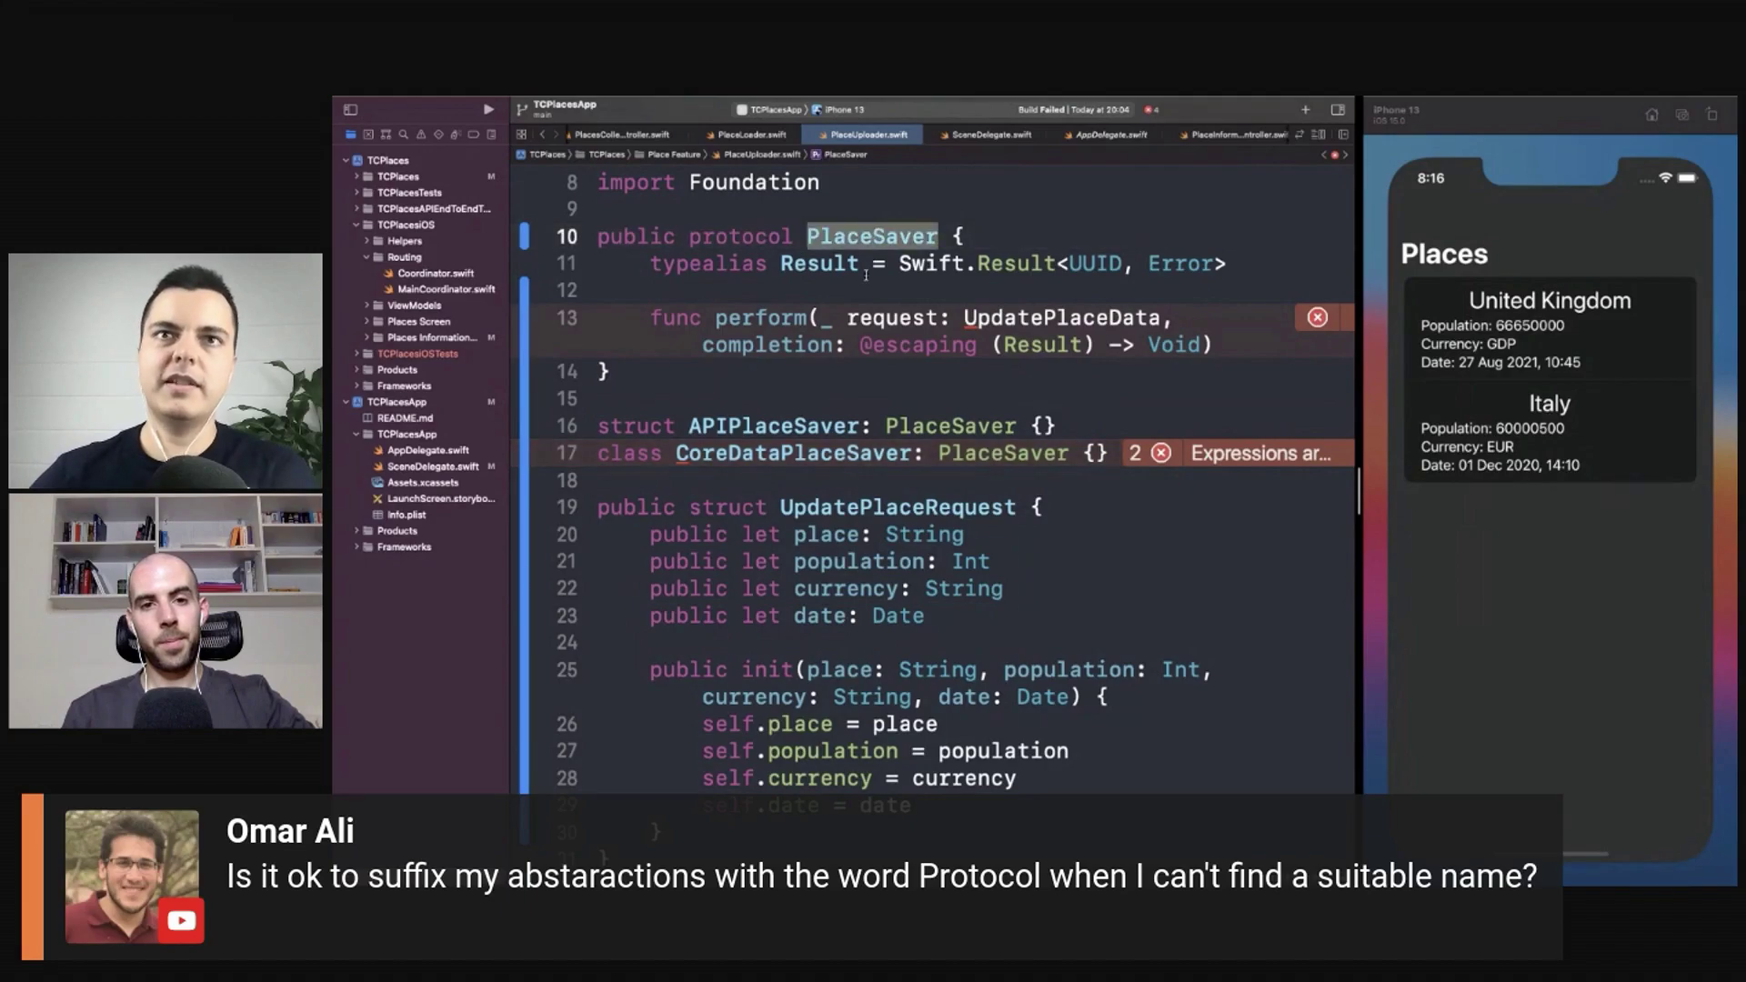
pyautogui.click(824, 324)
pyautogui.moveTo(965, 318); pyautogui.dragTo(1171, 344)
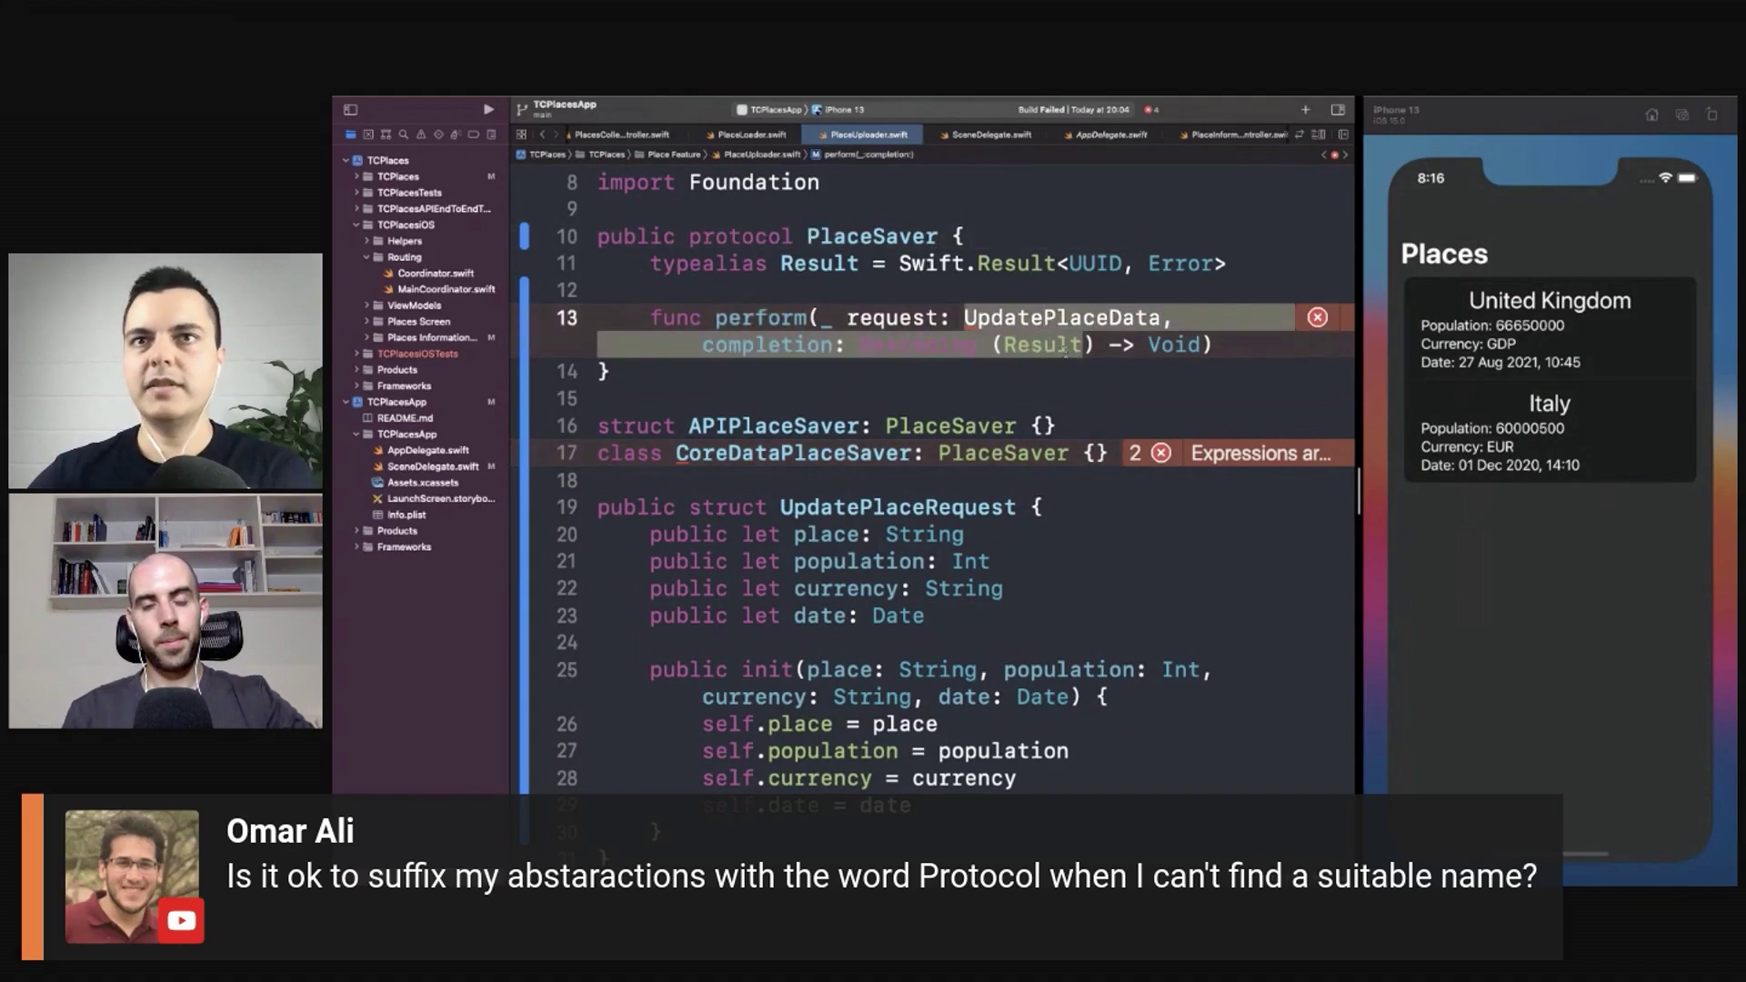